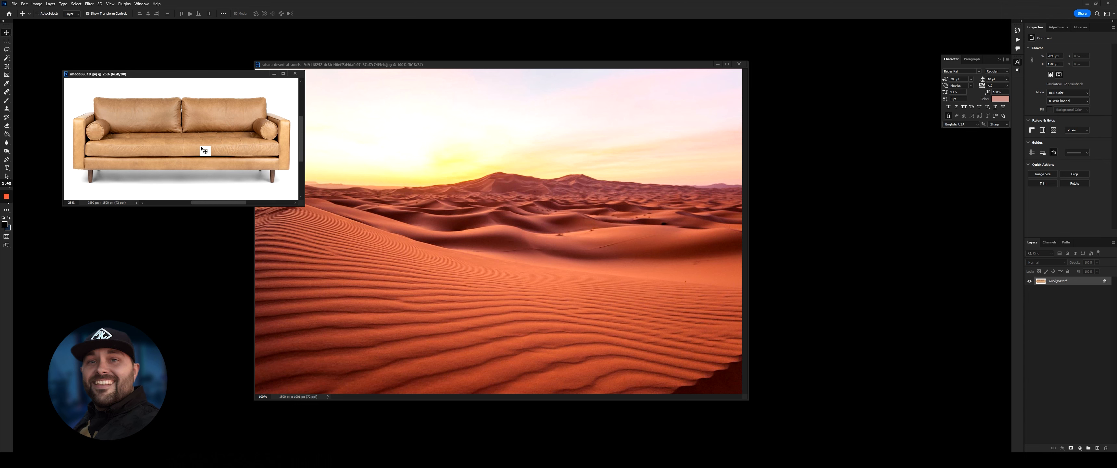
- Copy the sofa image onto the desert photo as a new layer and enlarge the document window to show its full bounds
left_click_drag(200, 149, 513, 260)
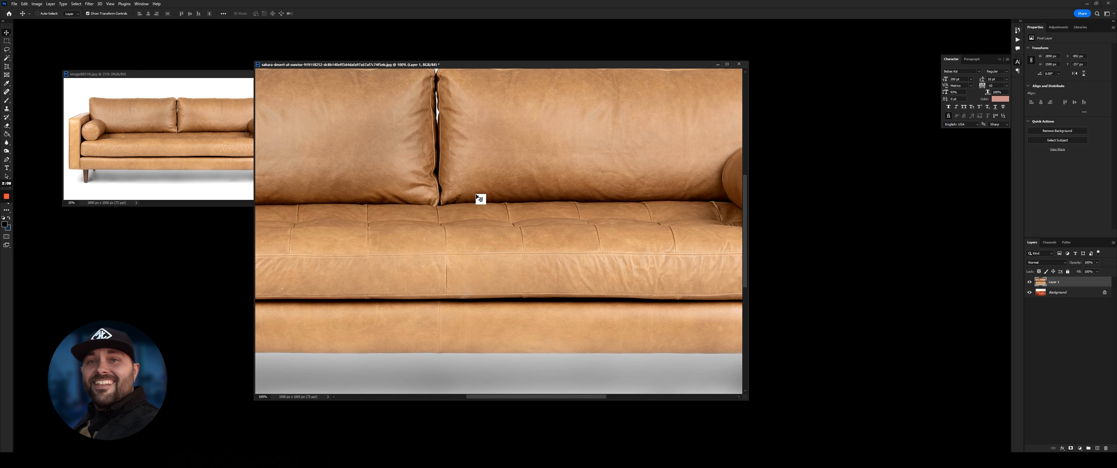
key("ctrl+minus")
key("ctrl+minus")
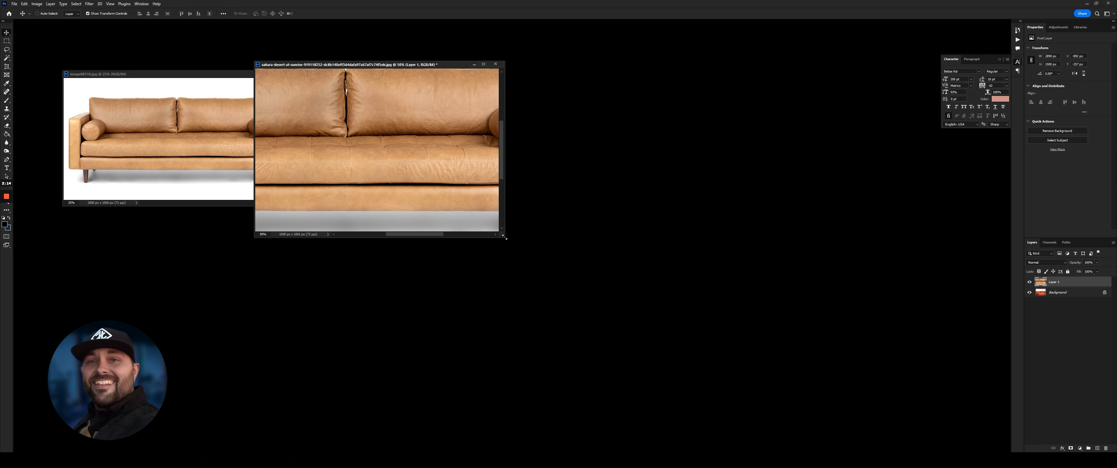
left_click_drag(505, 236, 859, 441)
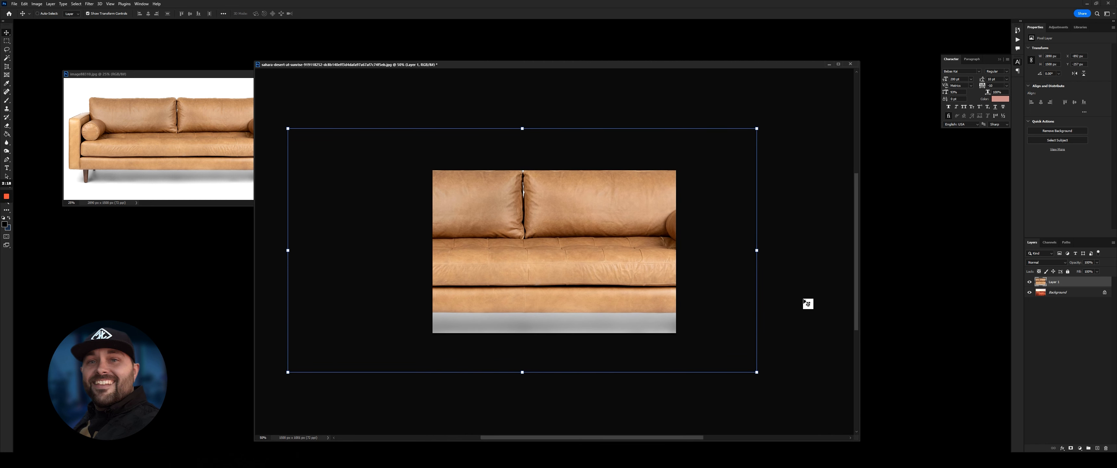
- Scale the sofa layer down to about one third of its size and place it in the middle of the desert photo
left_click(757, 372)
left_click_drag(755, 371, 499, 239)
left_click_drag(484, 194, 543, 238)
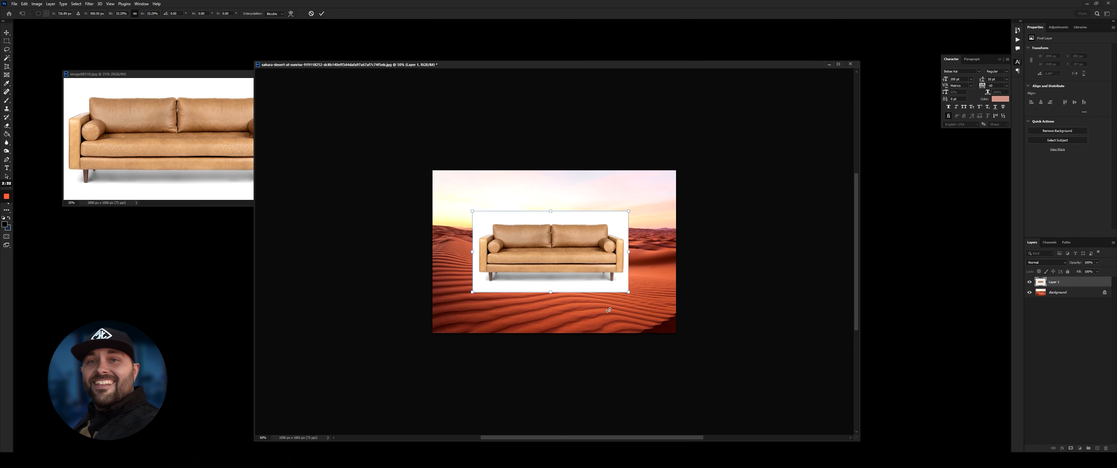
key("Return")
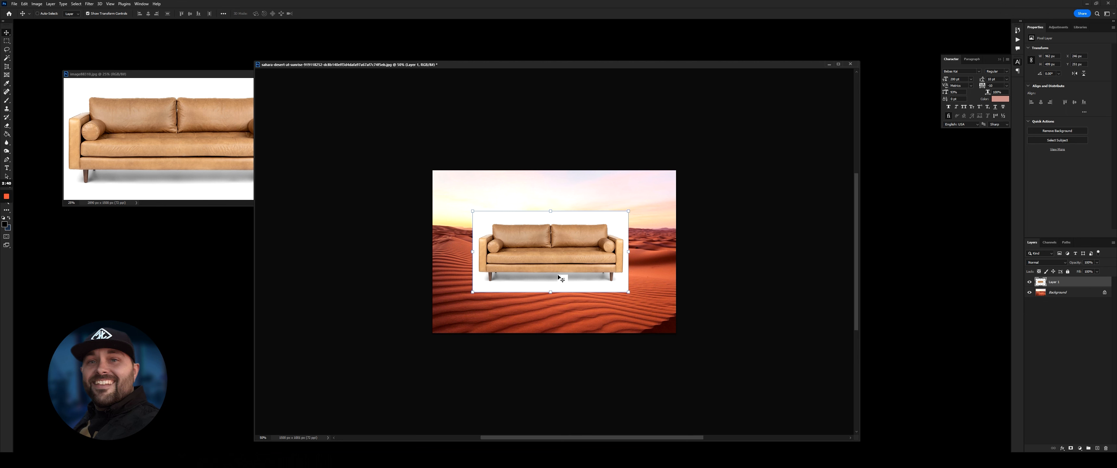
- Select the white background around the sofa with the Magic Wand, delete it and deselect
key("ctrl+plus")
key("ctrl+plus")
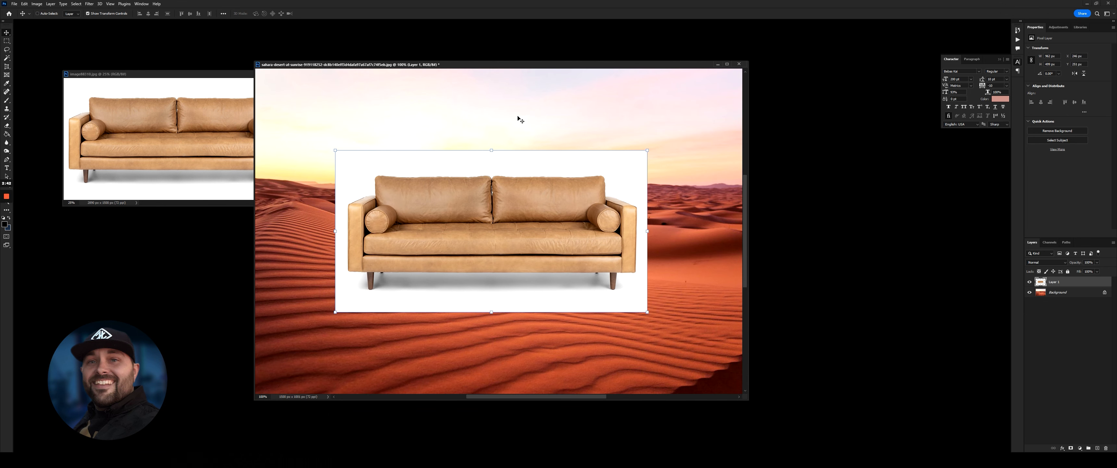
left_click_drag(486, 64, 548, 48)
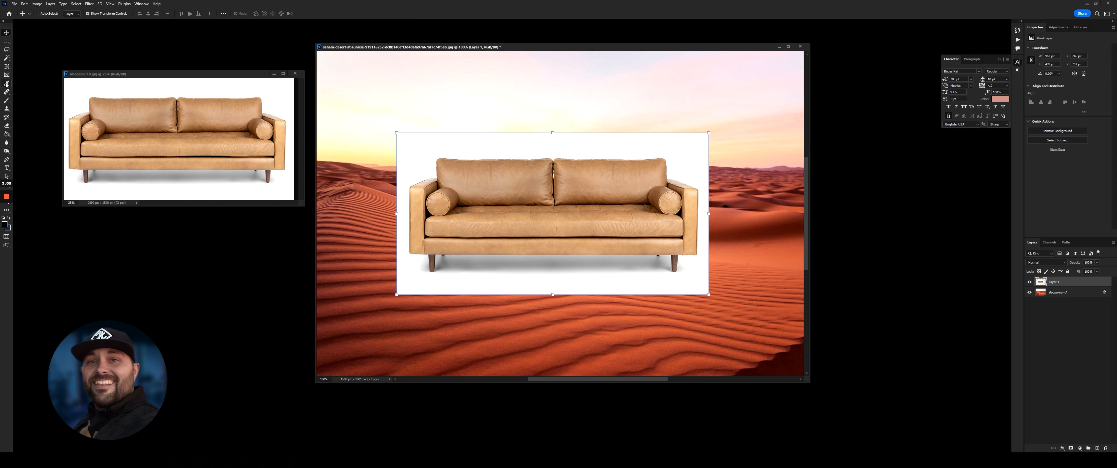
left_click(7, 61)
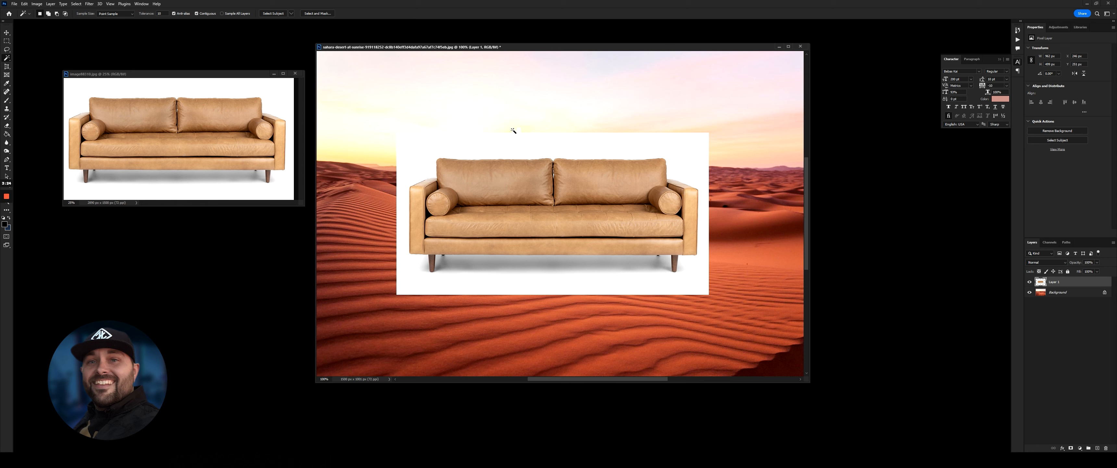
left_click(515, 149)
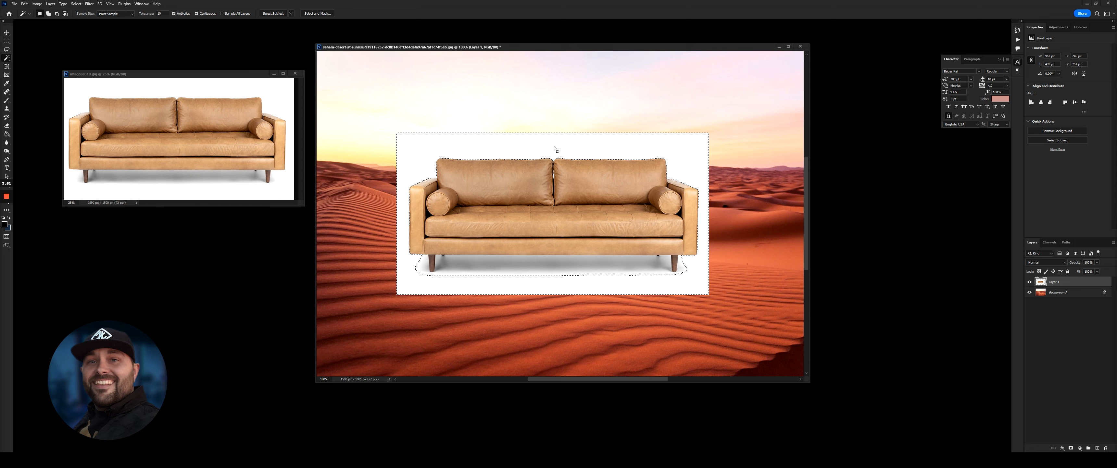
key("Delete")
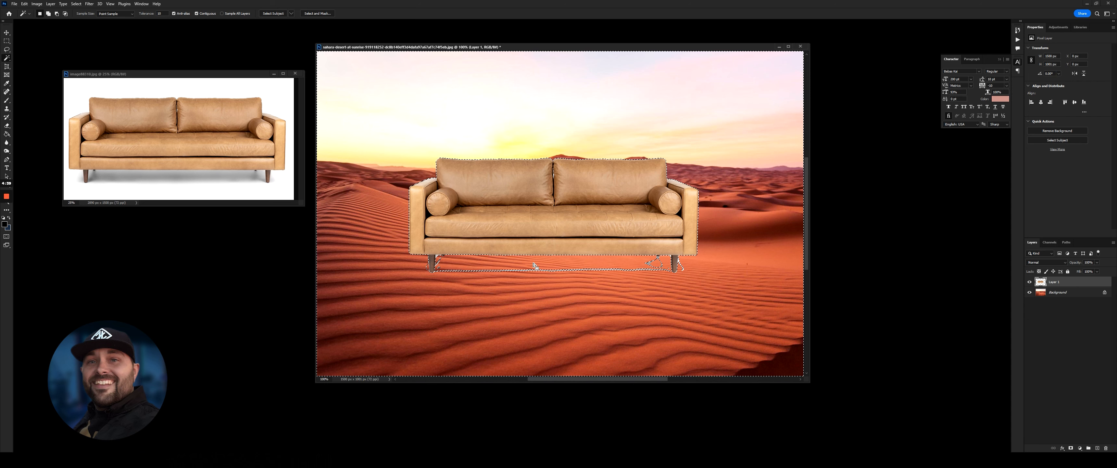
key("ctrl+d")
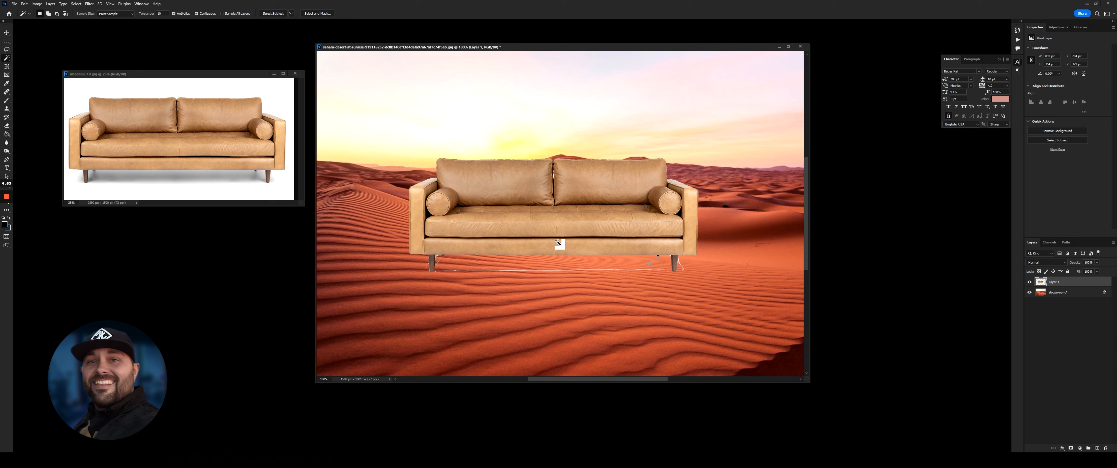
- Scale the cut-out sofa down to about 64% and place it on the sand in the photo's left half
left_click(8, 33)
left_click_drag(610, 234, 583, 229)
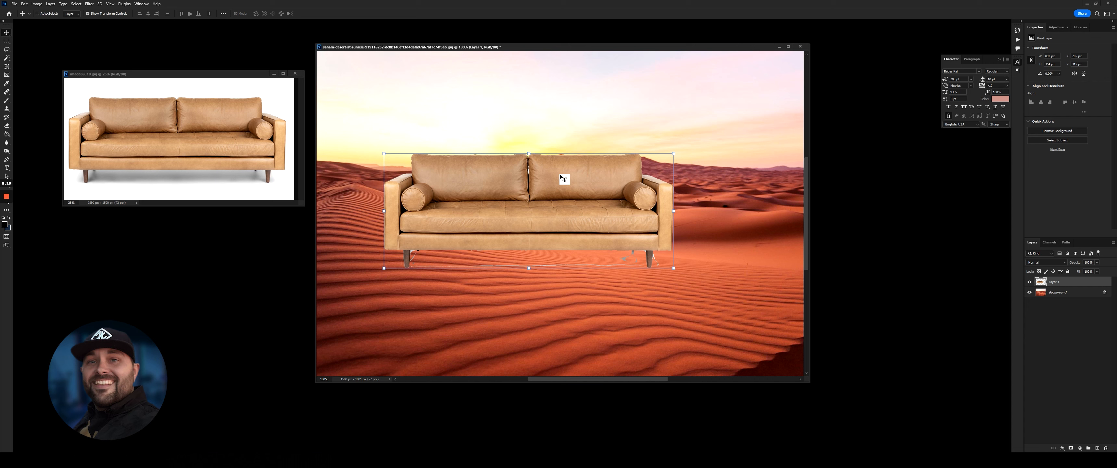
left_click_drag(673, 269, 569, 226)
left_click_drag(523, 198, 524, 269)
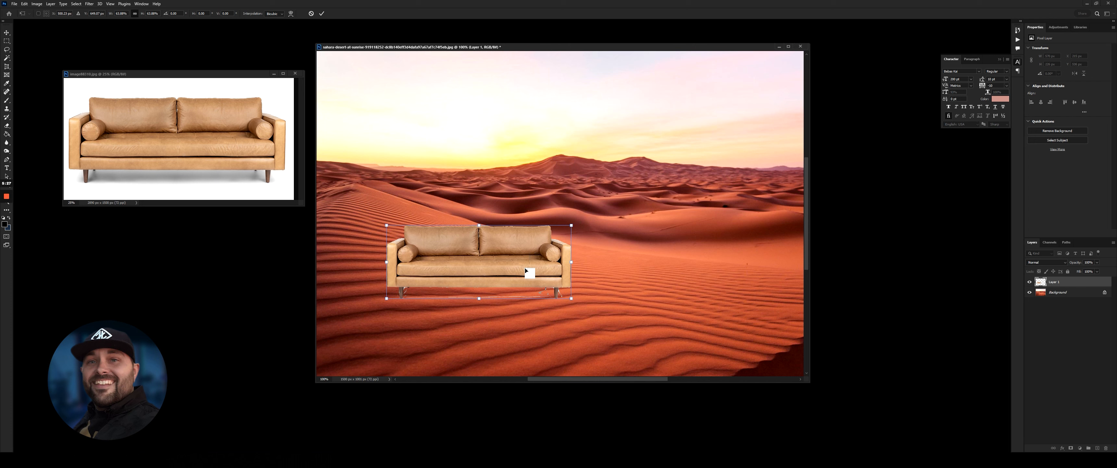
key("Return")
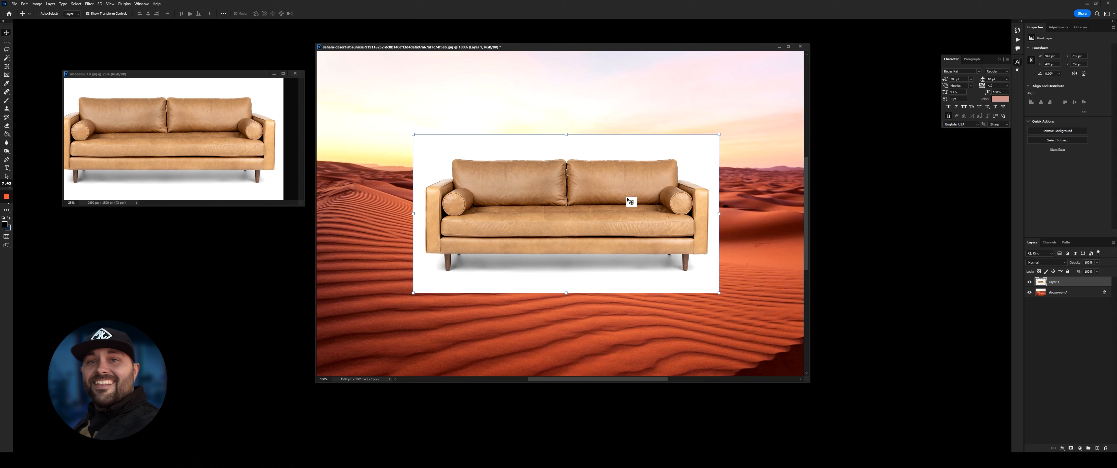
- Move the white-backed sofa picture down over the dunes and select a wide band across its upper edge with the Rectangular Marquee
left_click_drag(630, 195, 601, 220)
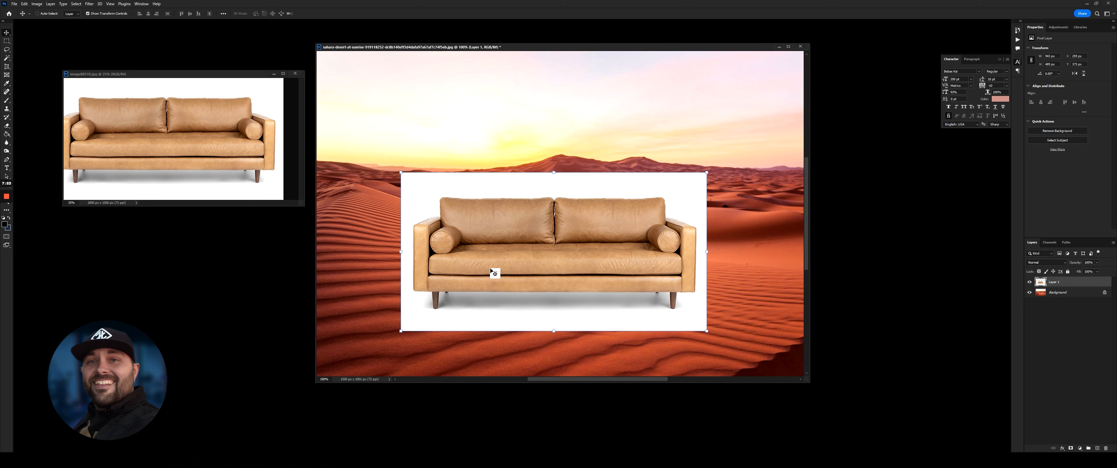
left_click(6, 42)
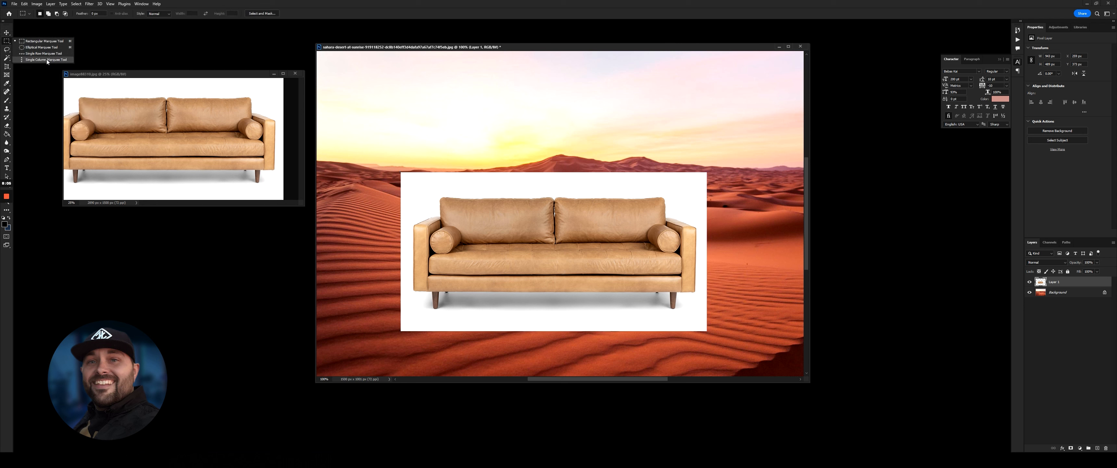
left_click(48, 41)
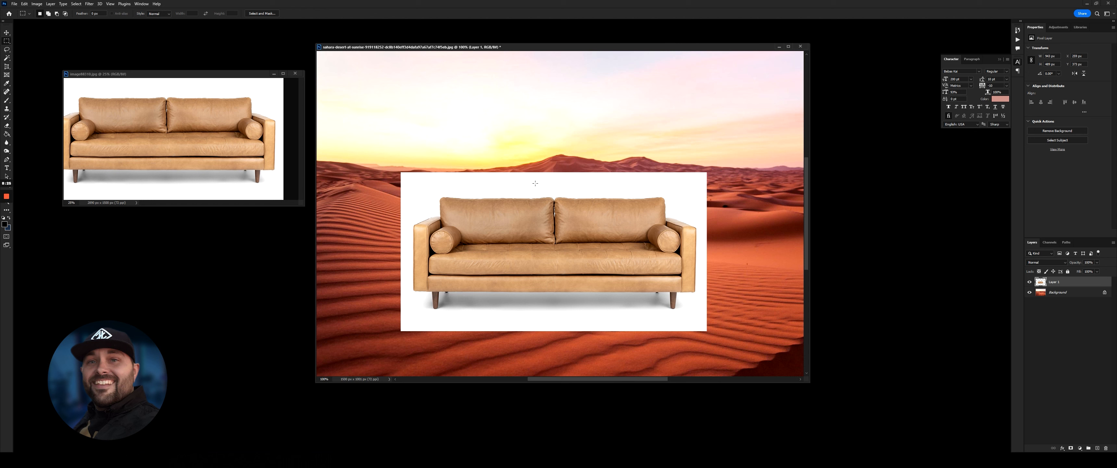
left_click_drag(596, 173, 658, 181)
left_click_drag(375, 138, 734, 190)
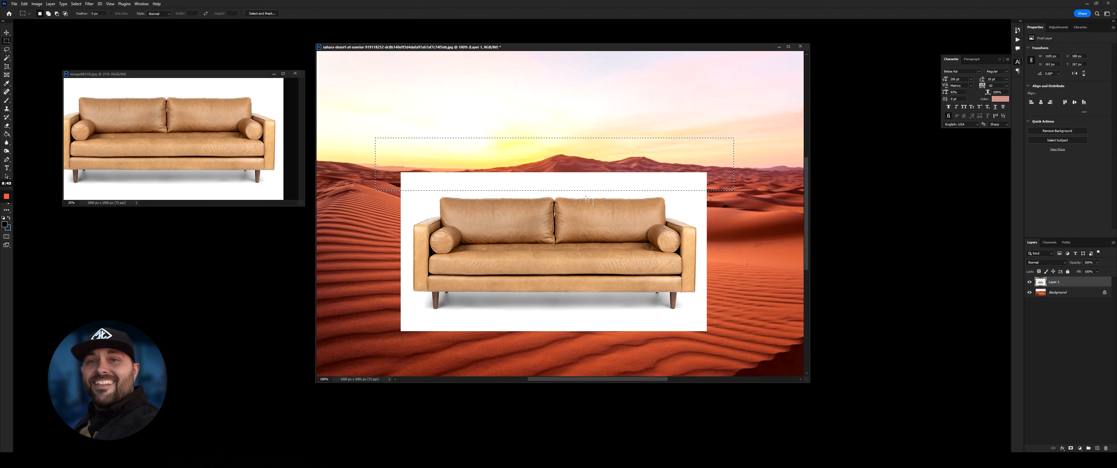
- Feather the band selection and fade the sofa picture's upper edge by deleting repeatedly with the selection shifted slightly up, ending deselected
key("shift+F6")
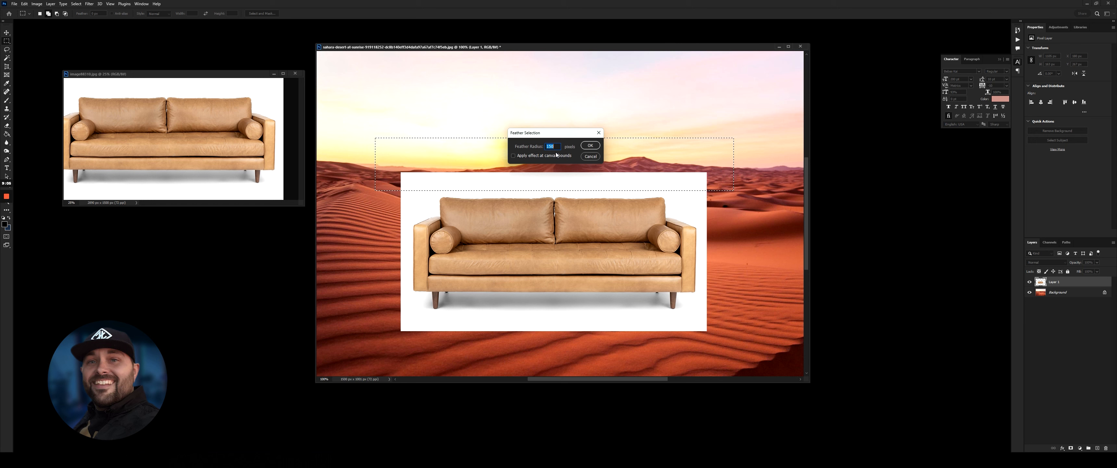
key("Return")
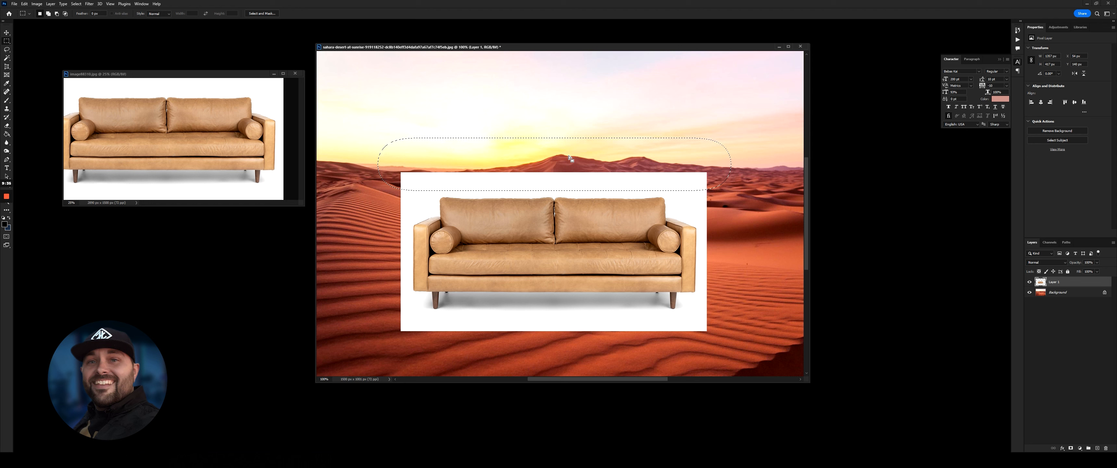
left_click_drag(581, 162, 576, 149)
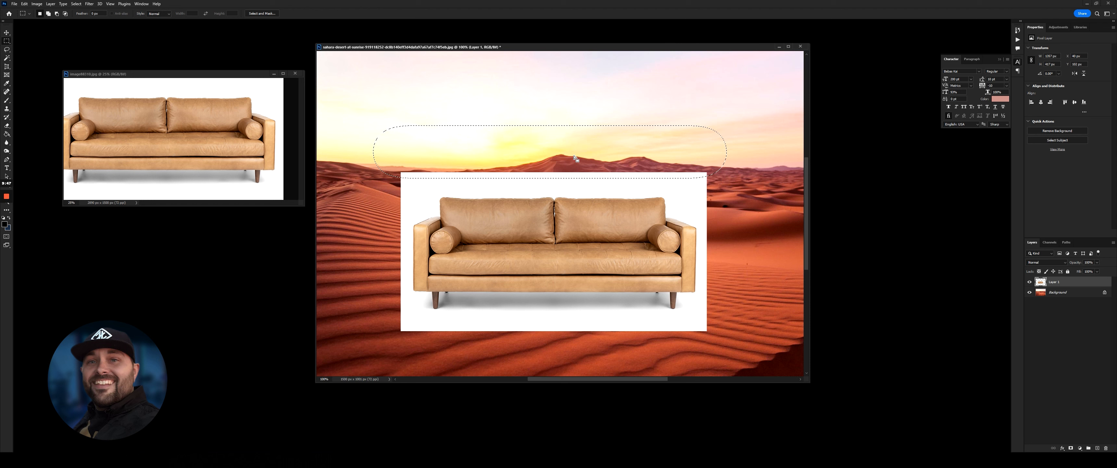
key("Delete")
key("Delete")
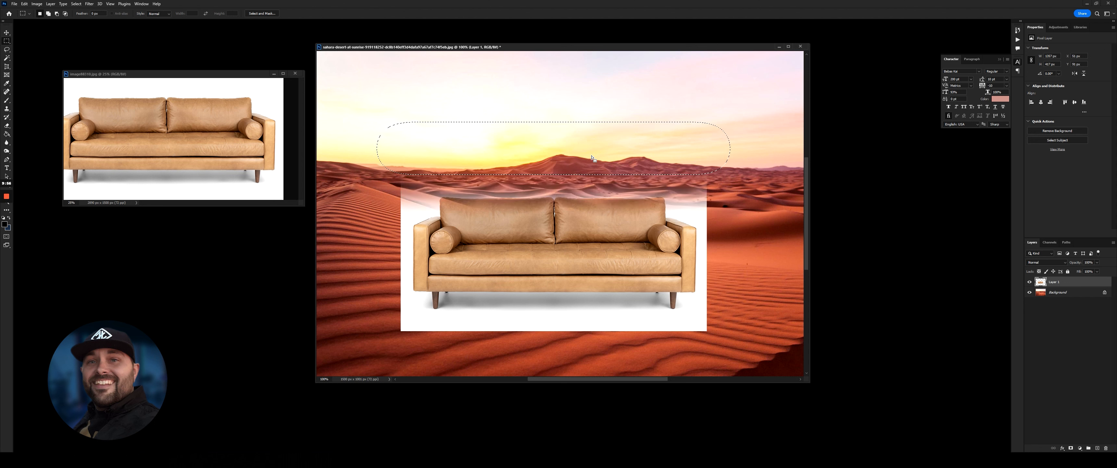
key("ctrl+d")
- Reposition the sofa layer so its faded upper edge overlaps the desert horizon near the photo's centre
left_click(6, 33)
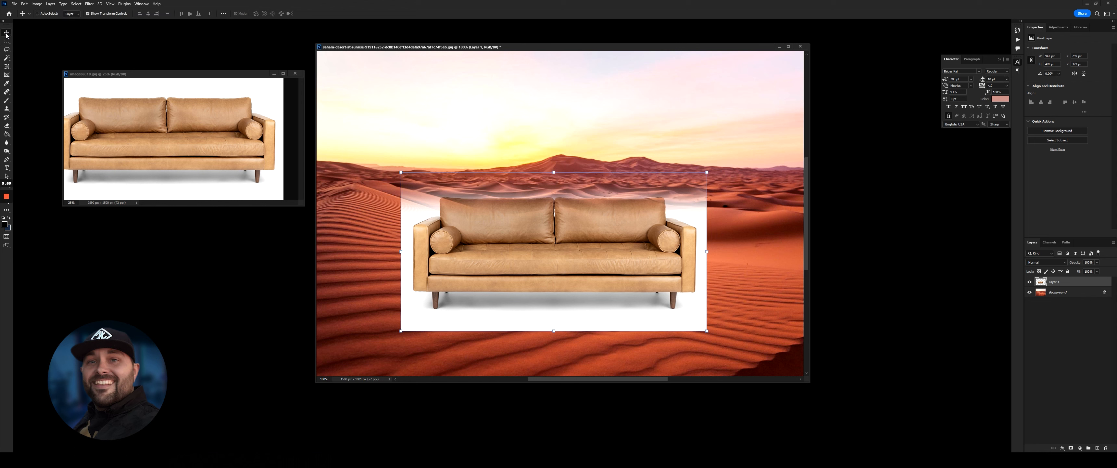
left_click_drag(528, 234, 493, 256)
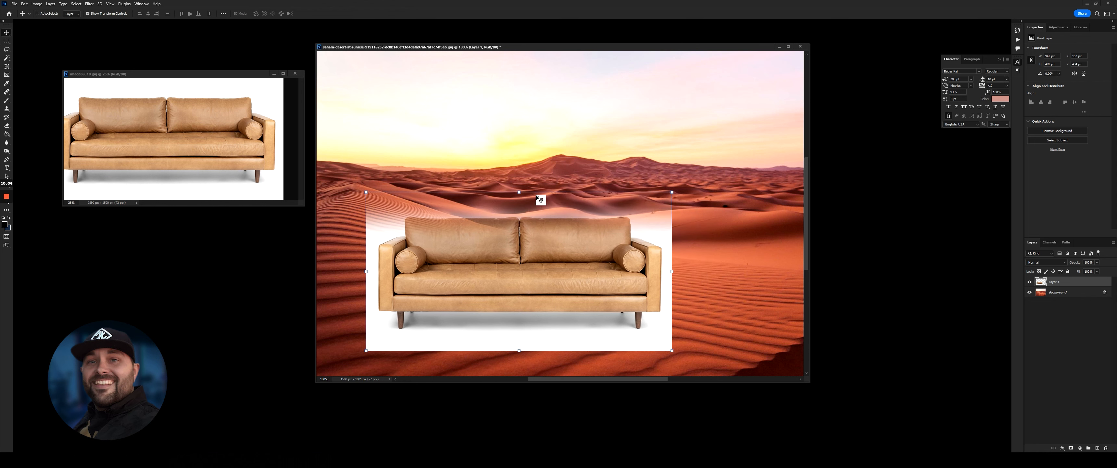
left_click_drag(559, 274, 587, 226)
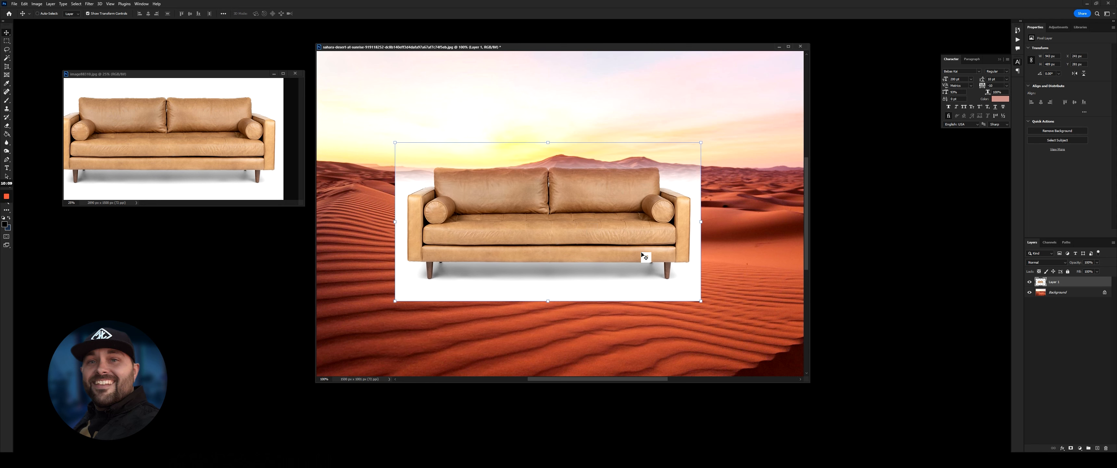
mouse_move(635, 256)
left_mouse_down()
mouse_move(647, 254)
mouse_move(639, 283)
mouse_move(637, 262)
left_mouse_up()
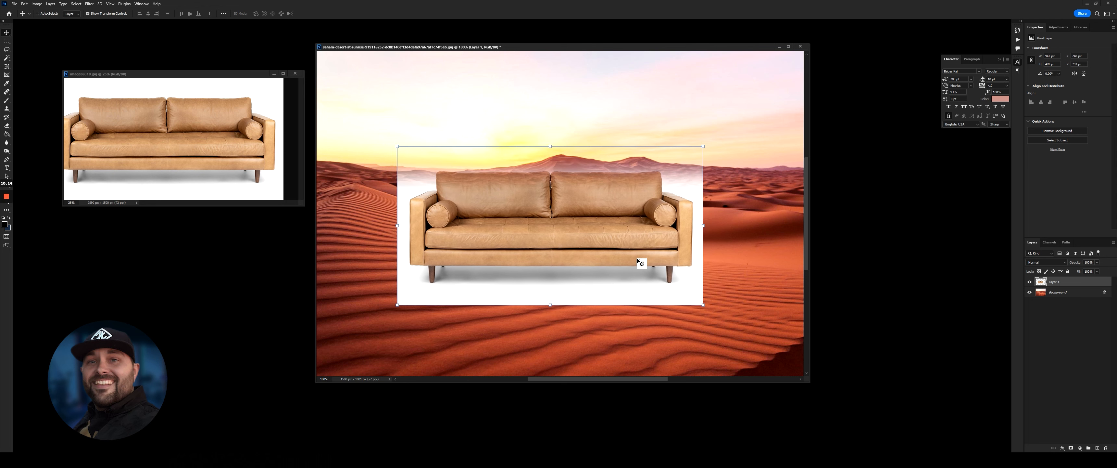
- Draw a U-shaped Polygonal Lasso selection around the left, lower and right edges of the sofa picture
left_click(7, 50)
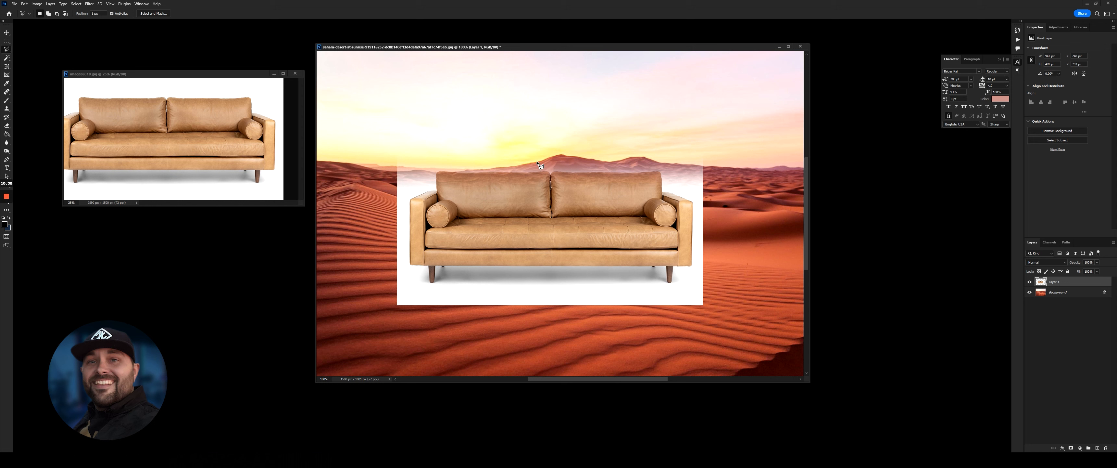
left_click(405, 137)
left_click(404, 300)
left_click(703, 297)
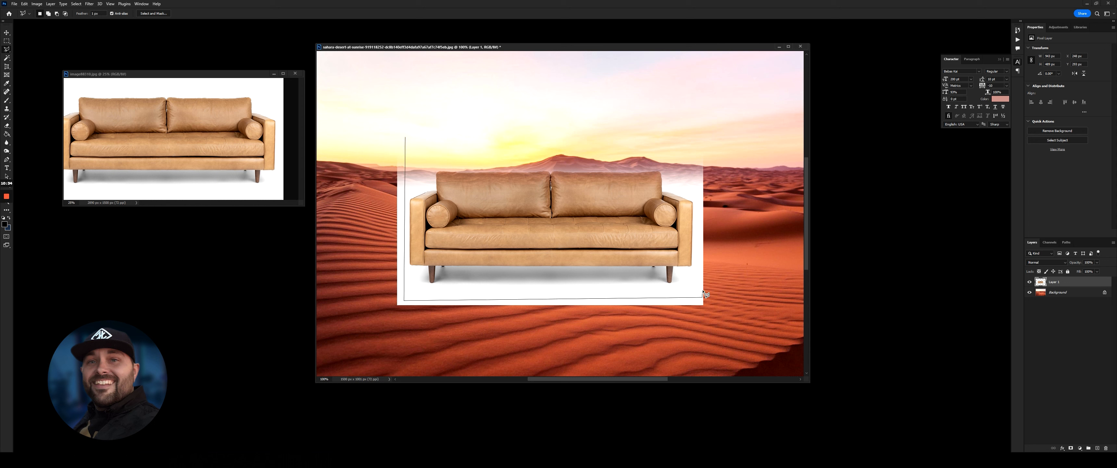
left_click(703, 144)
left_click(758, 143)
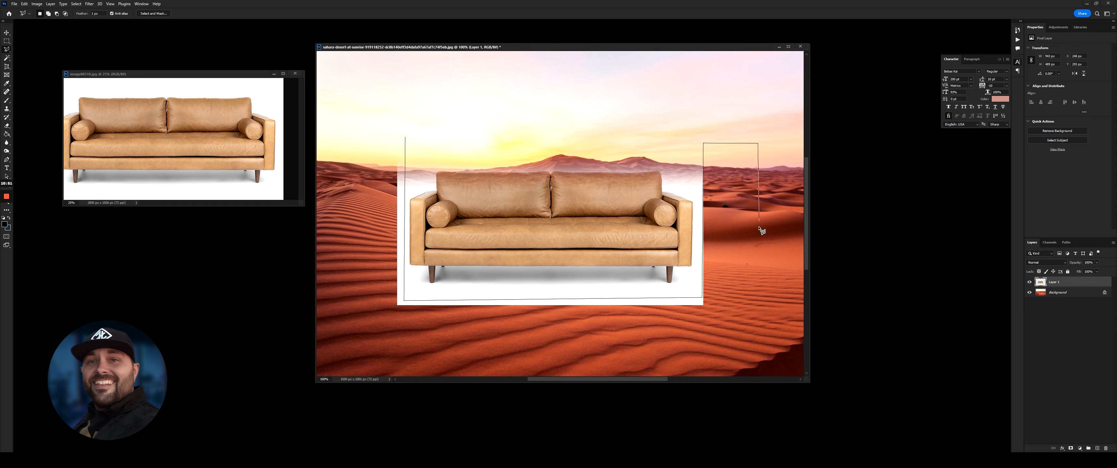
left_click(757, 348)
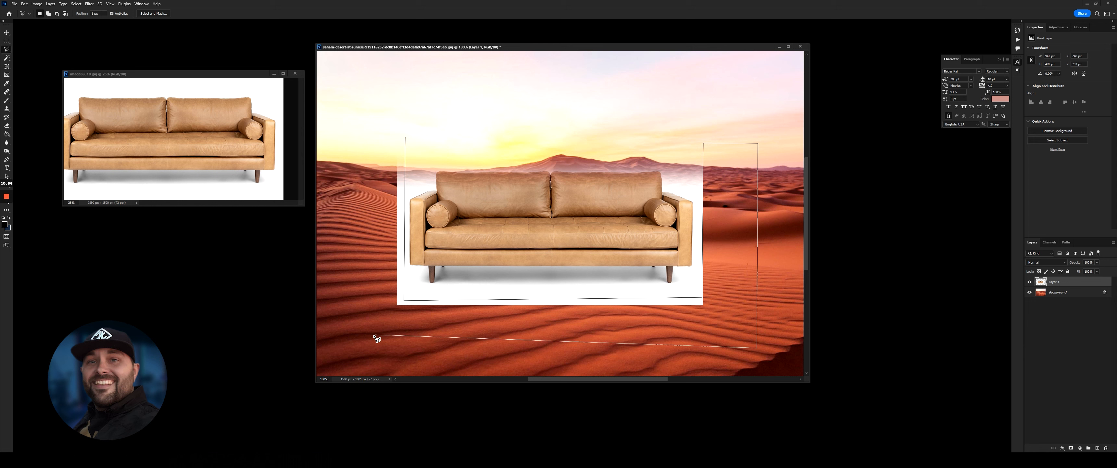
left_click(343, 351)
left_click(373, 141)
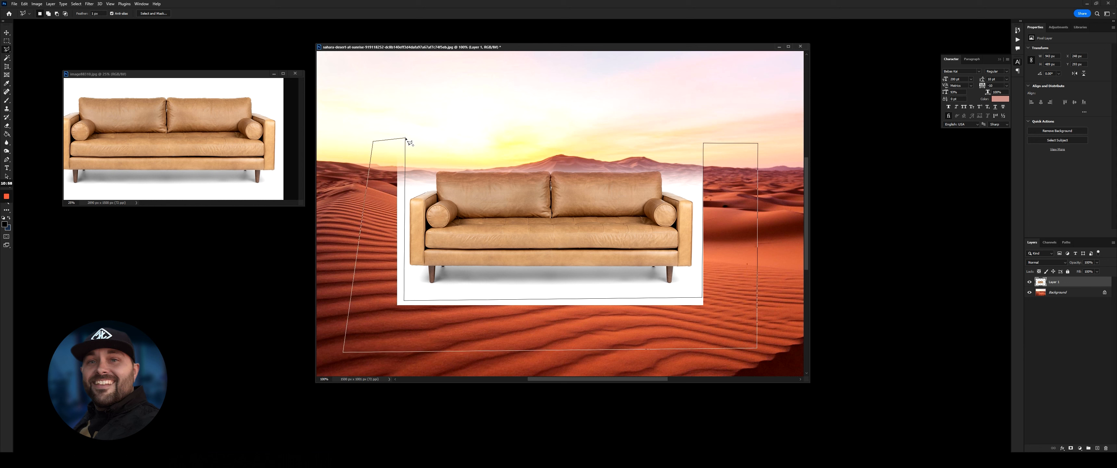
double_click(406, 139)
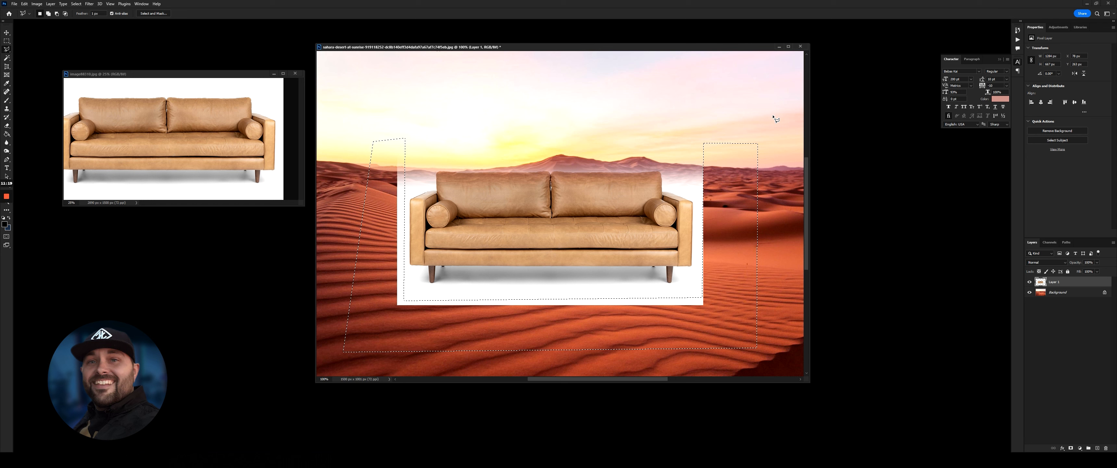
- Try feathering the U-shaped selection around the sofa picture and undo the feather
key("shift+F6")
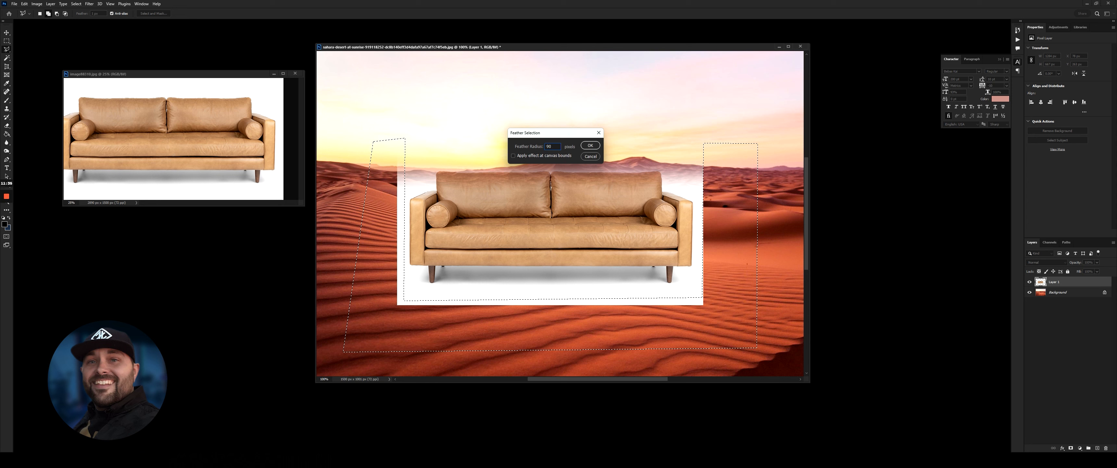
key("Return")
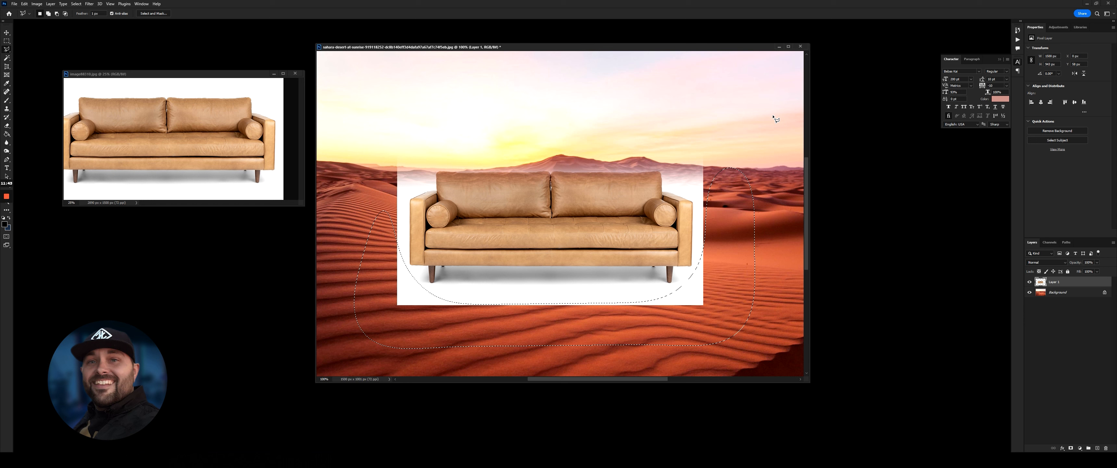
key("ctrl+z")
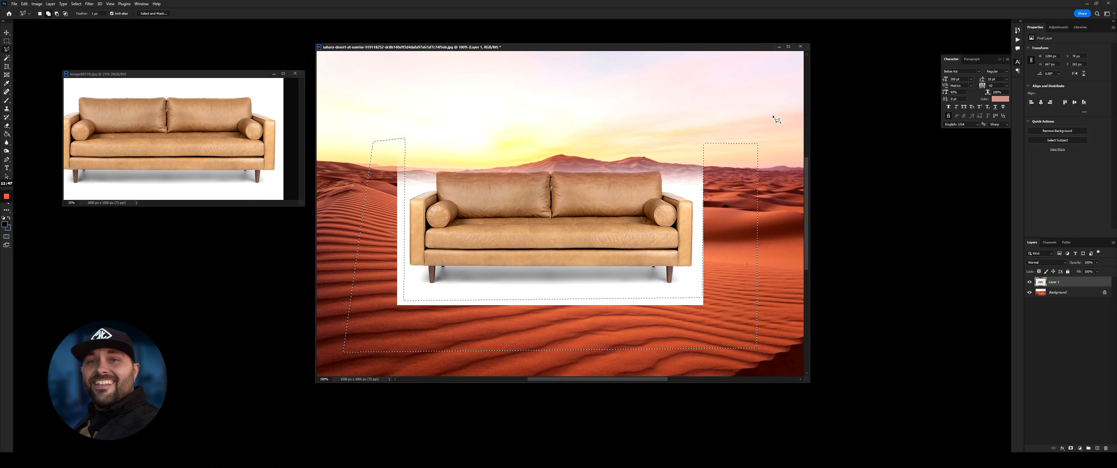
- Feather the U-shaped selection, delete to fade the sofa picture's side and lower edges, and deselect
key("shift+F6")
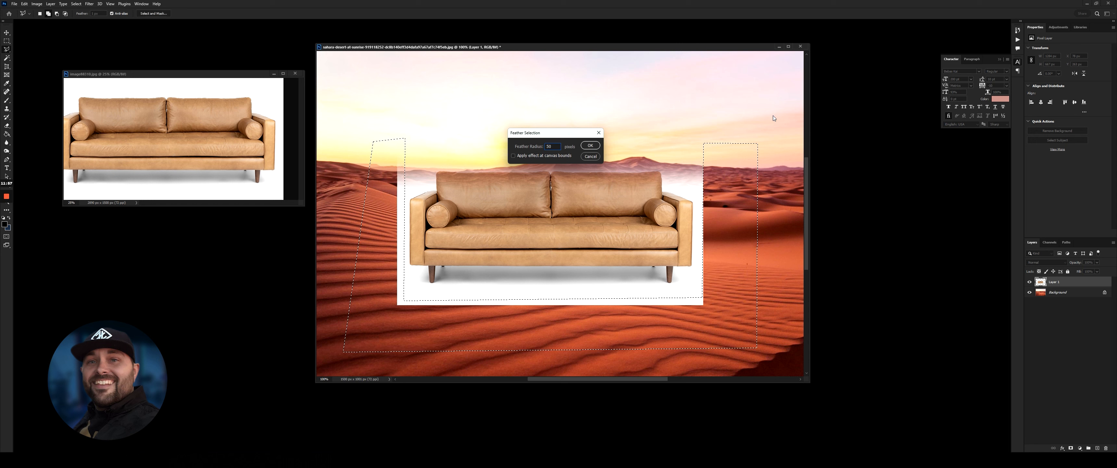
key("Return")
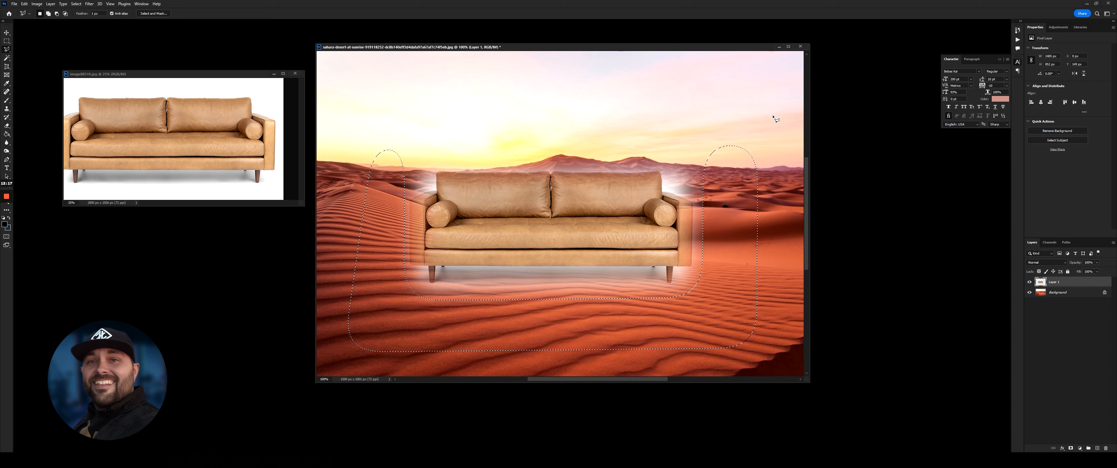
key("ctrl+d")
- Scale the sofa layer down proportionally to about 68% and place it on the foreground dunes
left_click(7, 33)
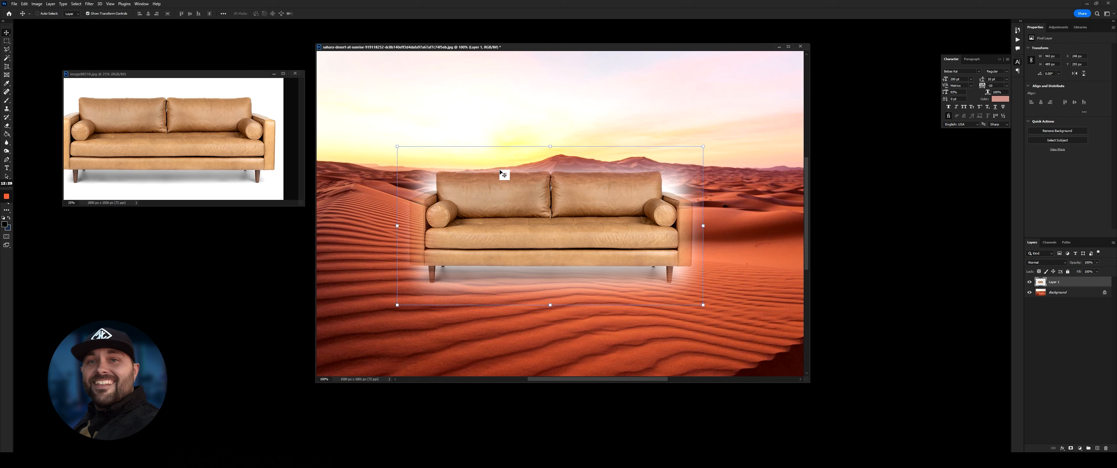
left_click_drag(704, 305, 520, 292)
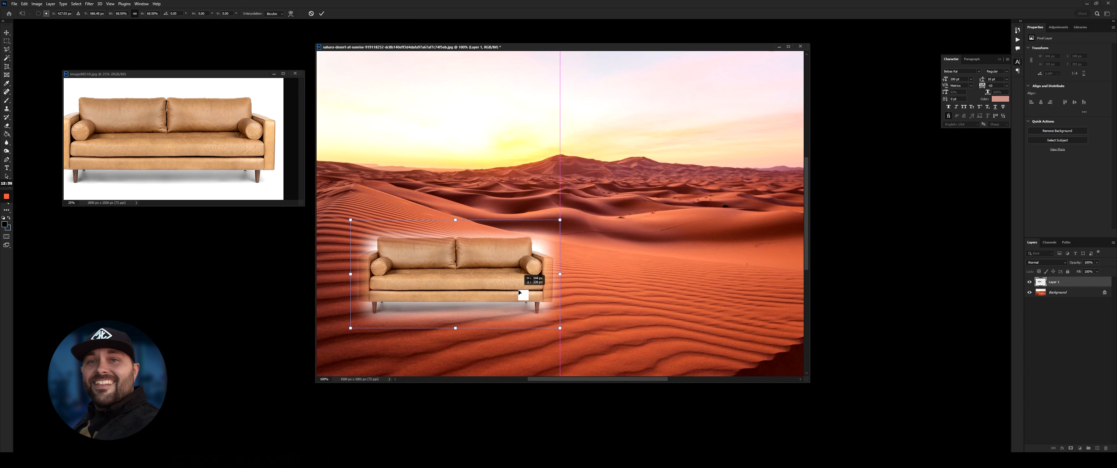
key("Return")
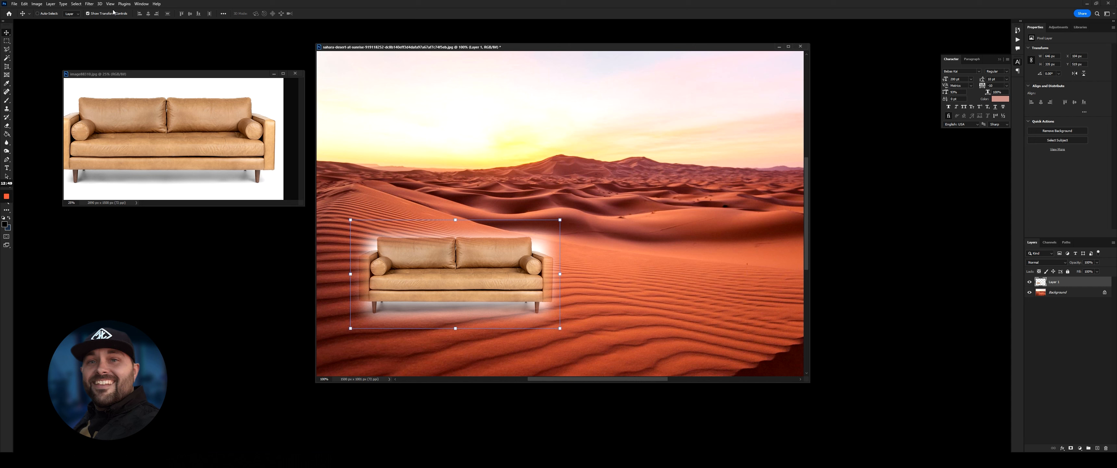
- Hide the transform controls and reposition the sofa on the dunes just below the horizon, slightly off-centre
left_click(89, 14)
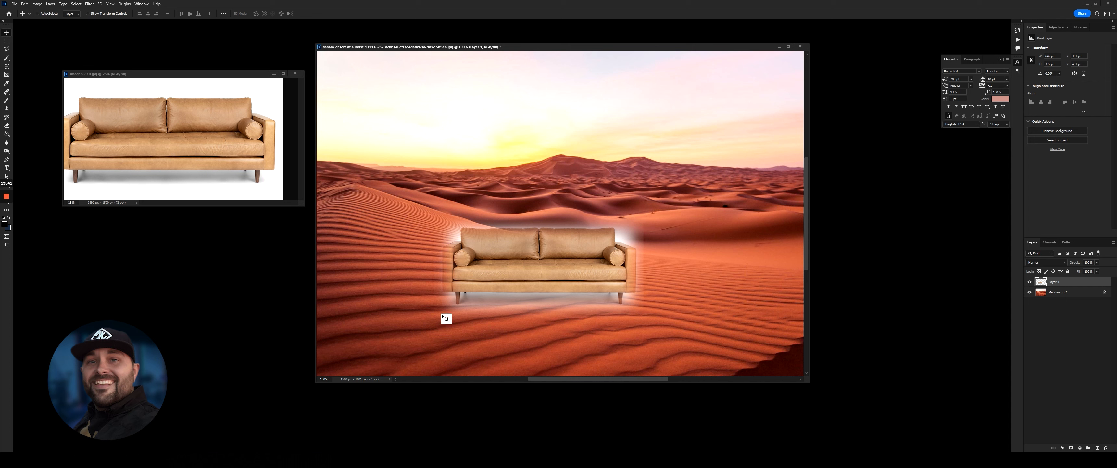
left_click_drag(526, 276, 486, 244)
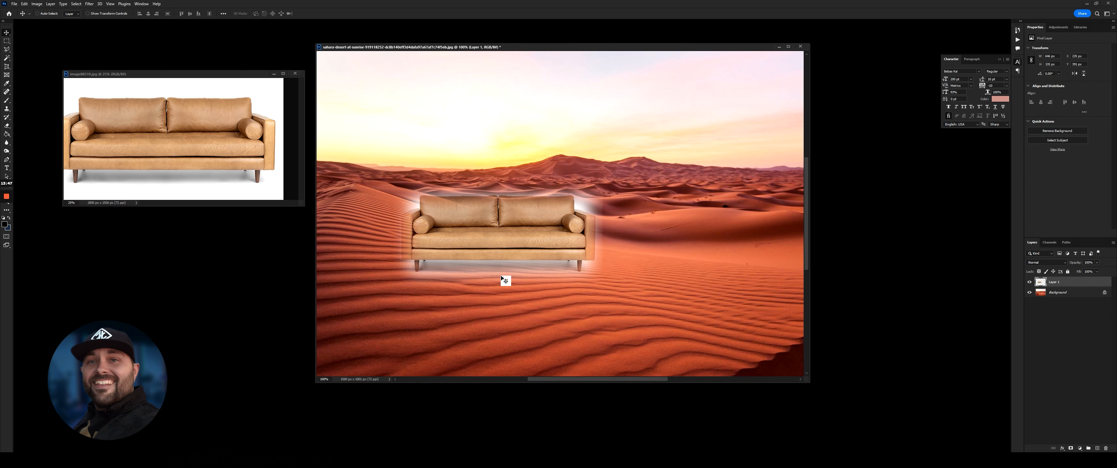
- Try deleting the sofa's lower edge with an unfeathered rectangular selection moved over its legs, and undo the deletion
left_click(6, 41)
left_click_drag(392, 285, 662, 340)
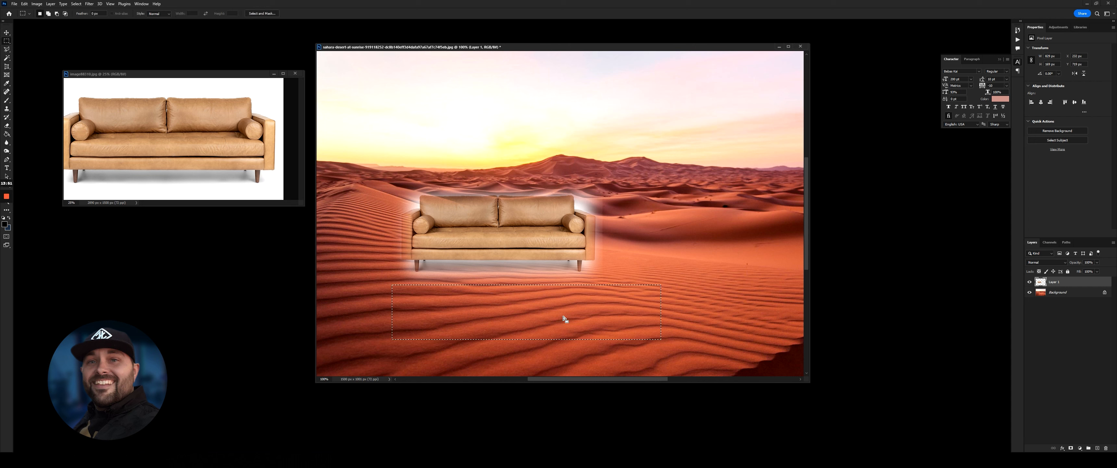
left_click_drag(563, 317, 543, 296)
key("Delete")
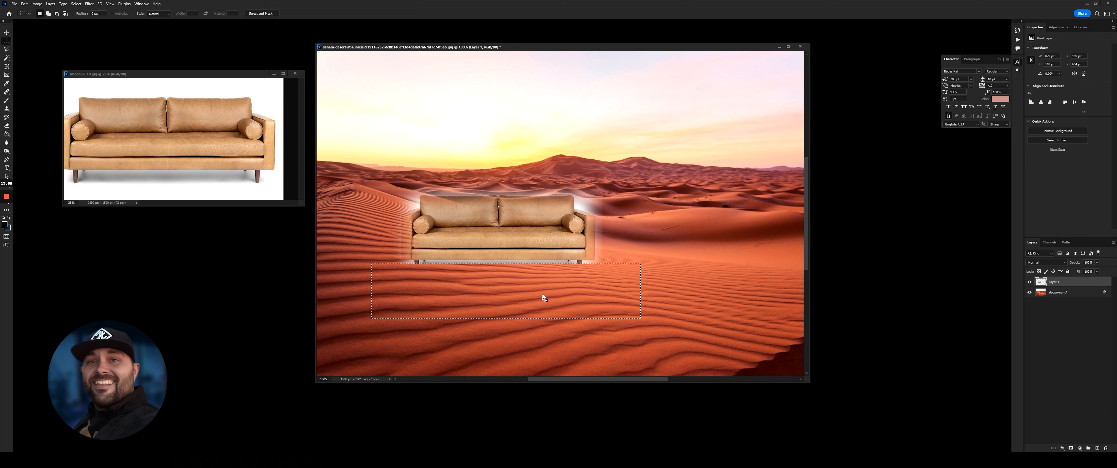
key("ctrl+z")
- Try fading the sofa's lower edge by feathering the rectangular selection and deleting twice over its legs, and undo the deletions
mouse_move(549, 290)
left_mouse_down()
mouse_move(547, 302)
mouse_move(538, 273)
mouse_move(538, 299)
left_mouse_up()
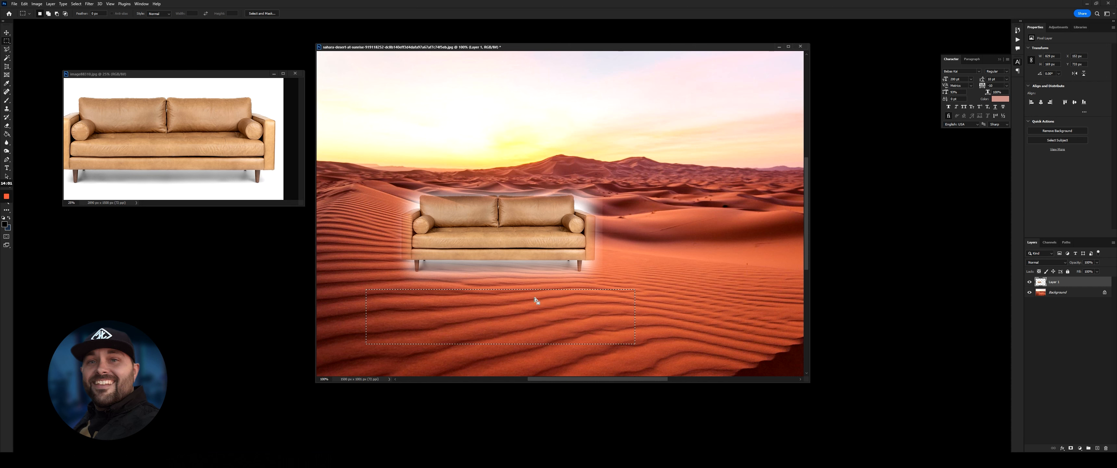
key("shift+F6")
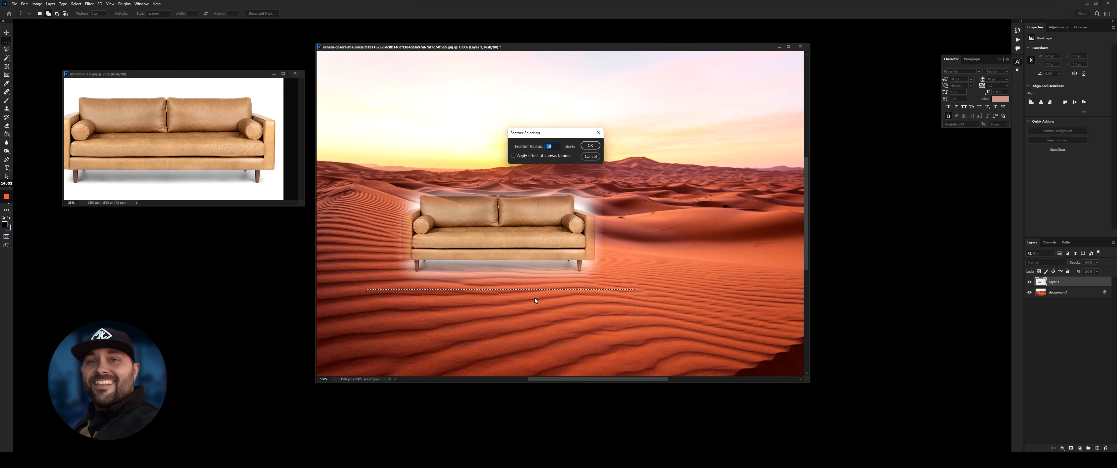
key("Return")
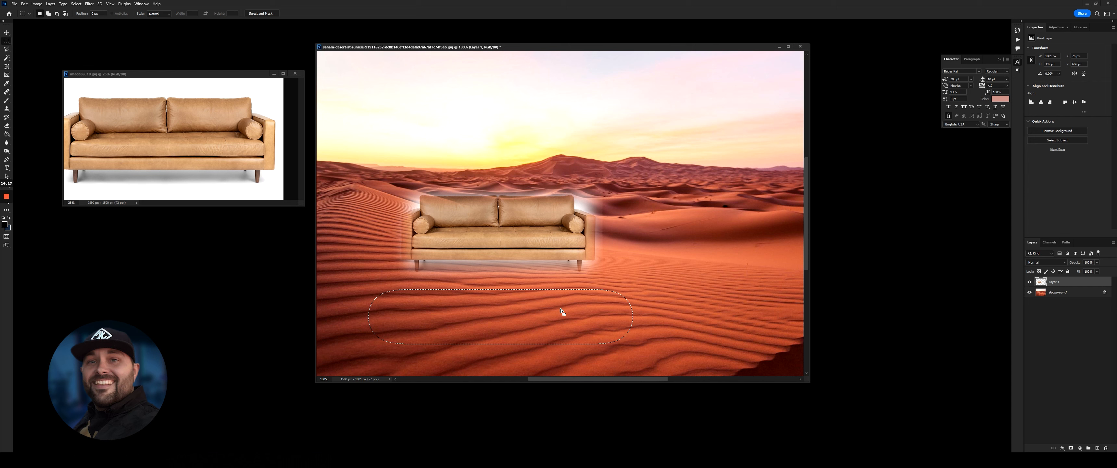
left_click_drag(559, 314, 556, 290)
key("Delete")
key("Delete")
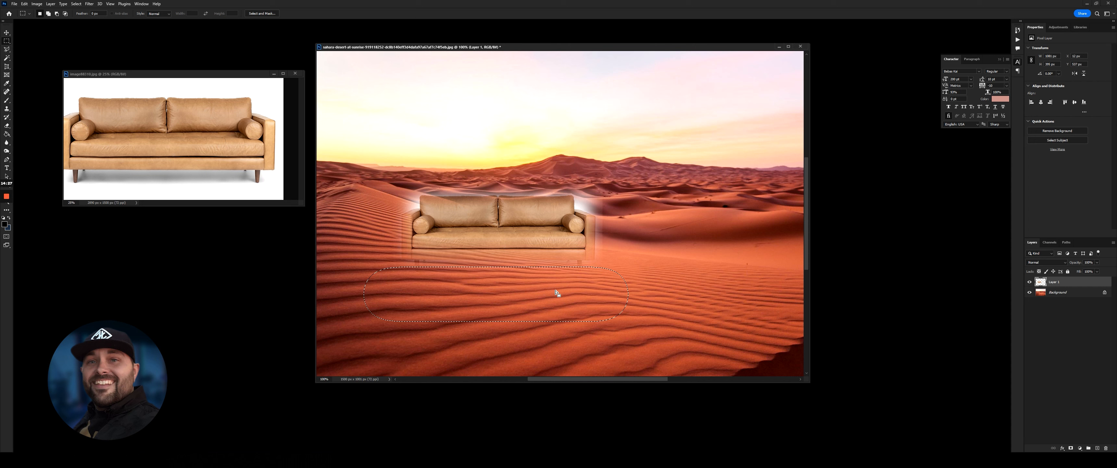
key("ctrl+z")
- Move the feathered selection away from the sofa and deselect it
left_click_drag(556, 291, 544, 322)
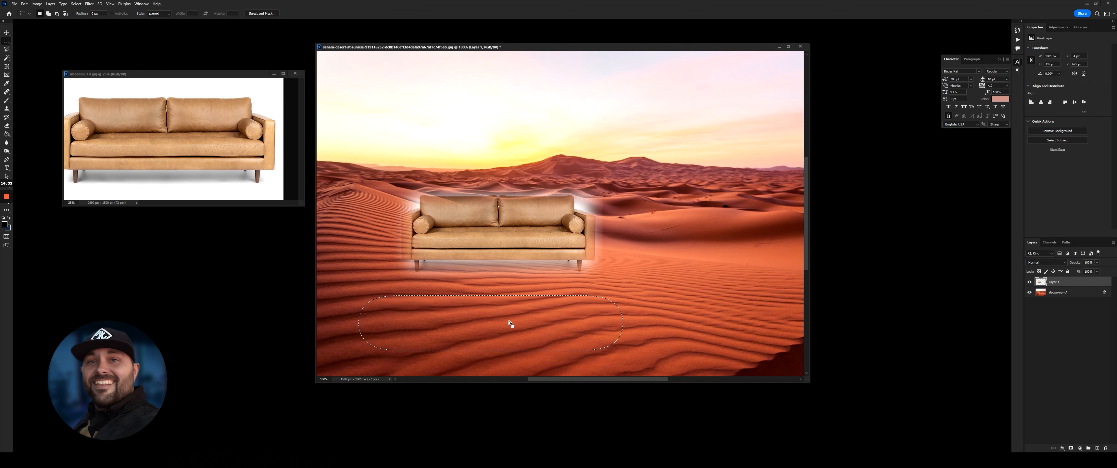
left_click_drag(448, 324, 681, 176)
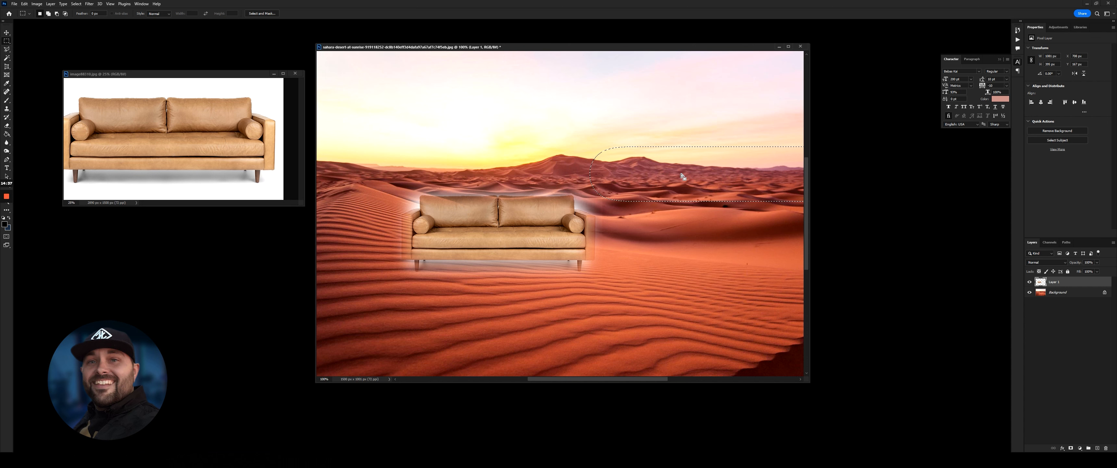
key("ctrl+d")
- Draw a closed Polygonal Lasso selection over the dunes directly above the sofa's backrest
left_click(8, 50)
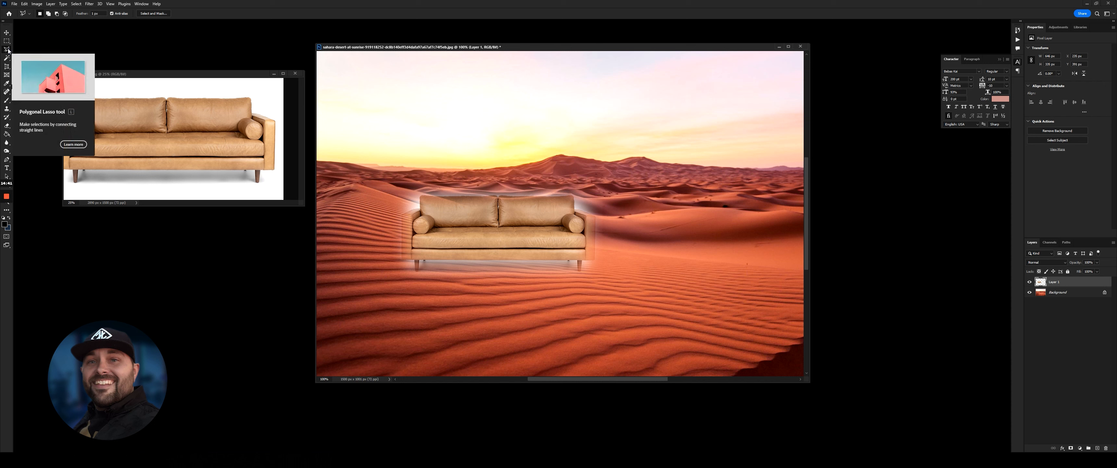
left_click(454, 189)
left_click(557, 184)
left_click(563, 194)
left_click(591, 187)
left_click(588, 164)
left_click(502, 163)
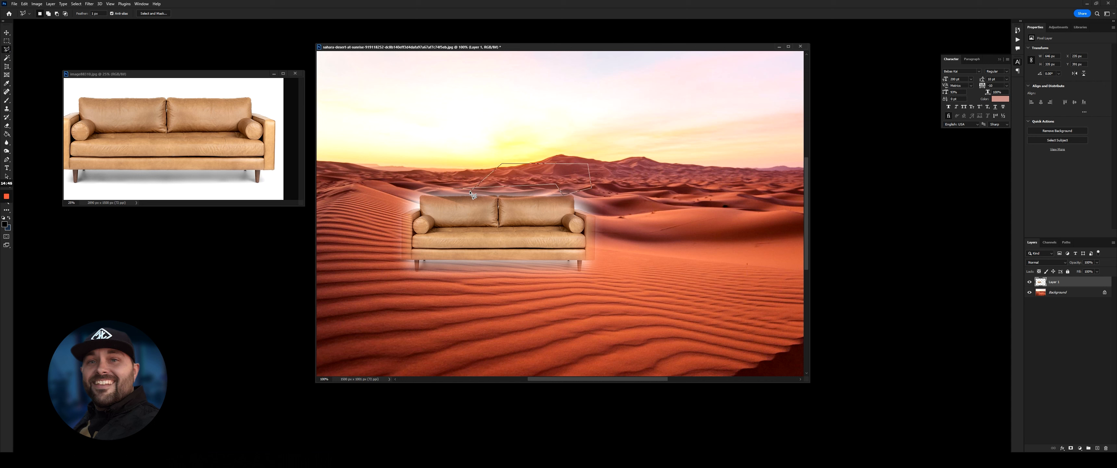
left_click(452, 189)
key("ctrl+d")
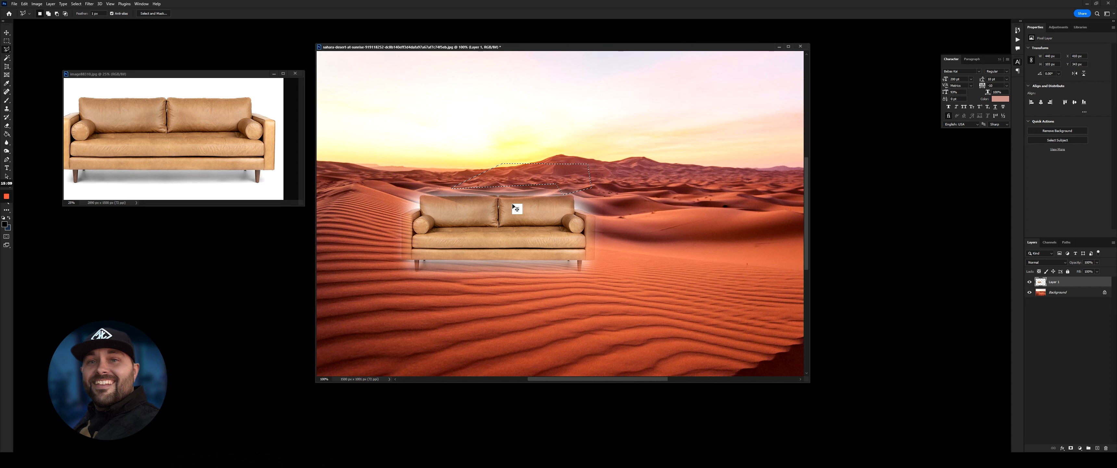